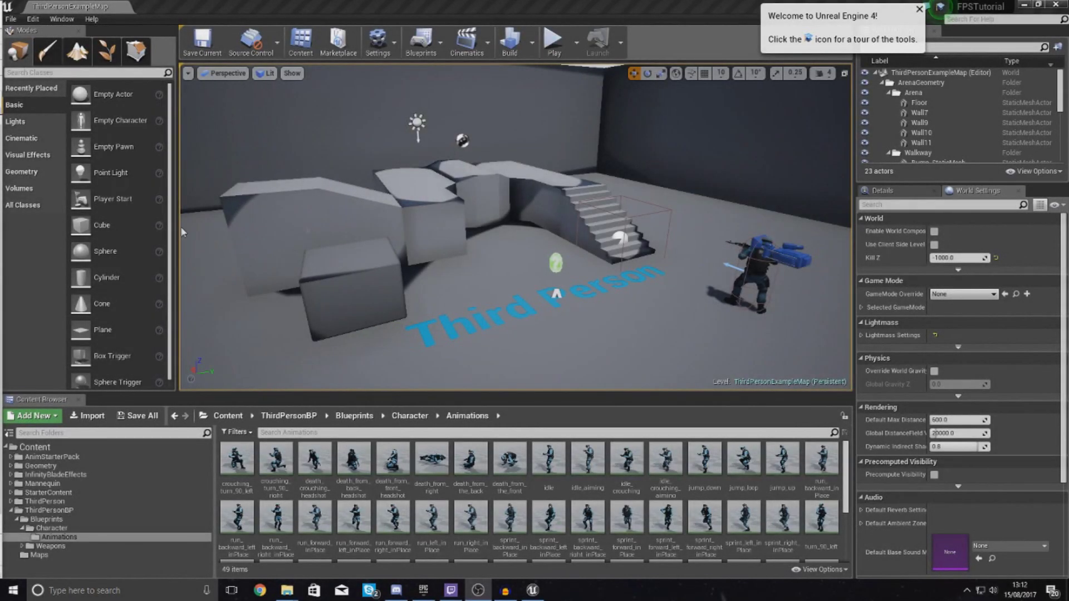
Play-test the level in the editor by walking up the stairs and firing the rifle, and end the session
click(546, 54)
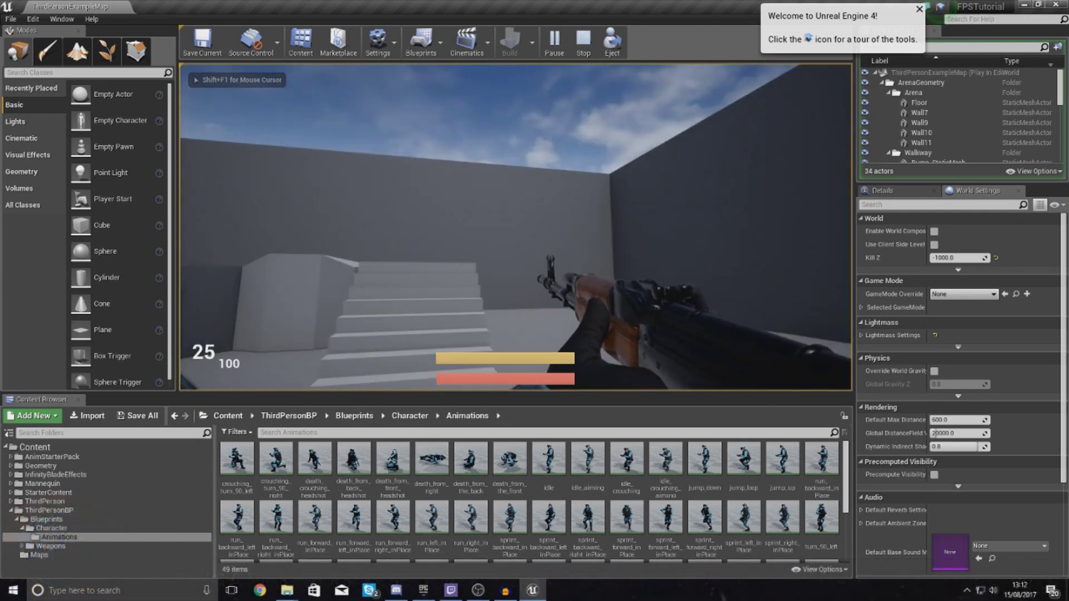
key(w)
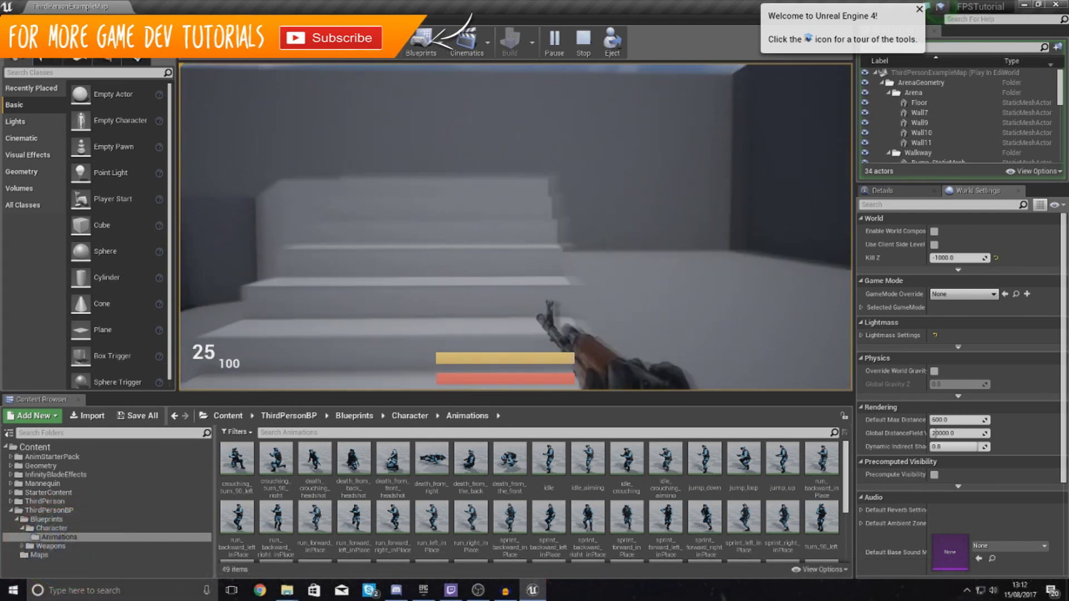
key(w)
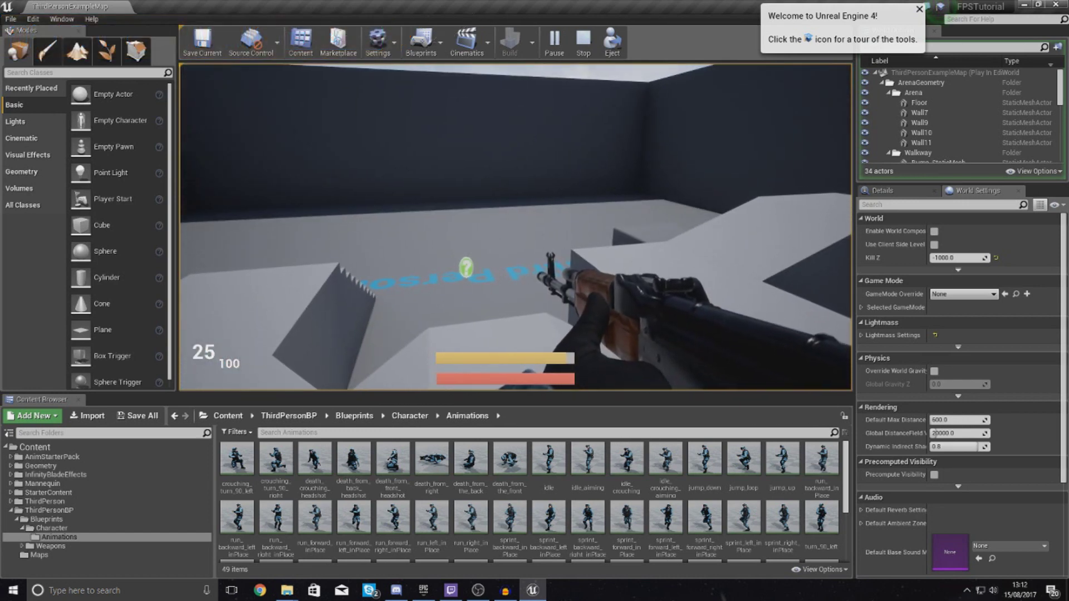
click(515, 227)
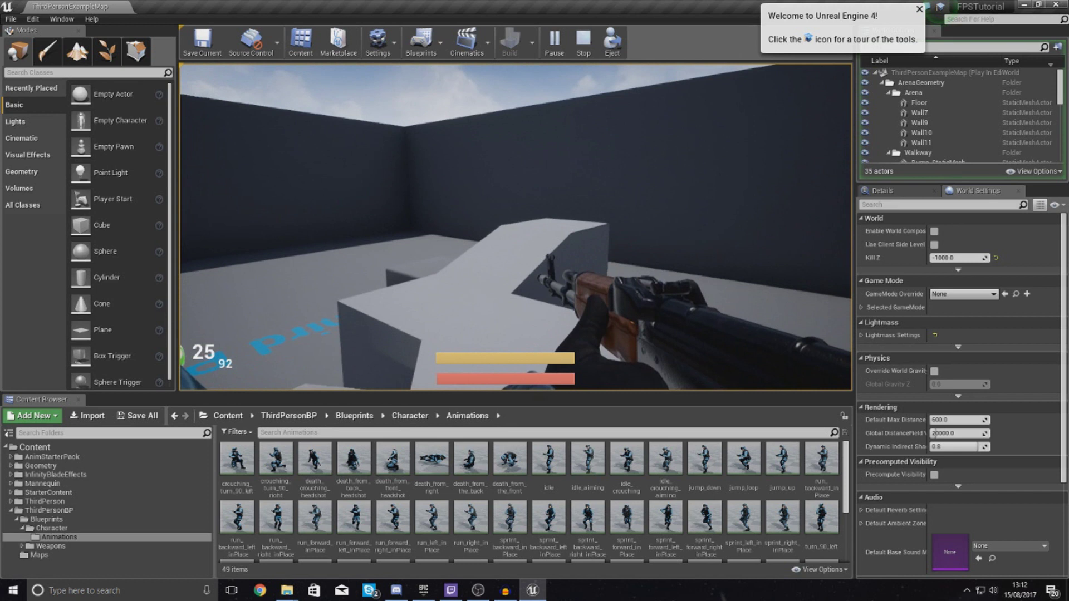
key(w)
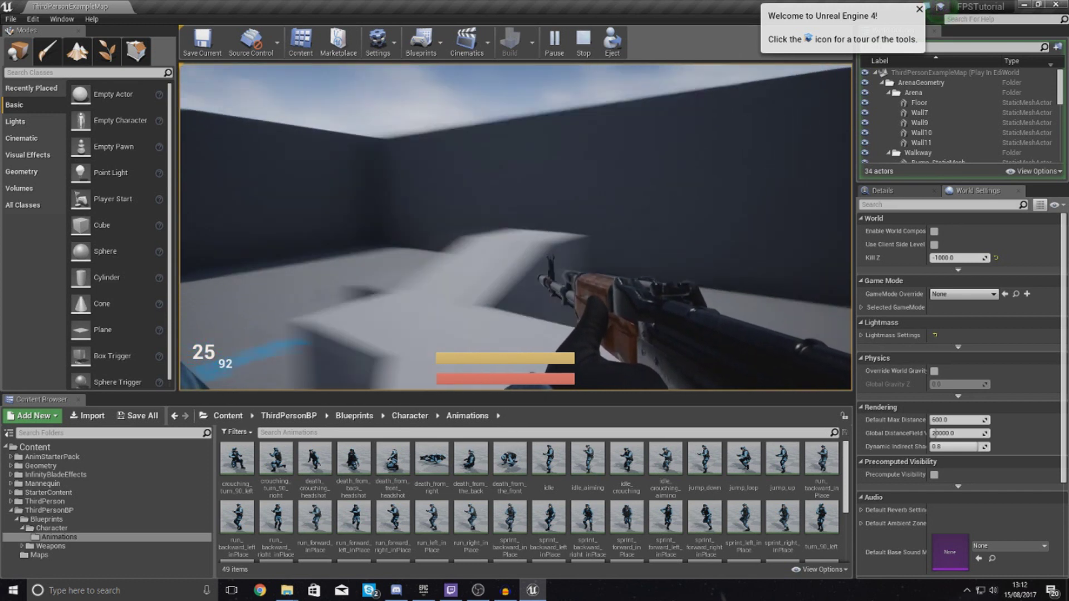
key(w)
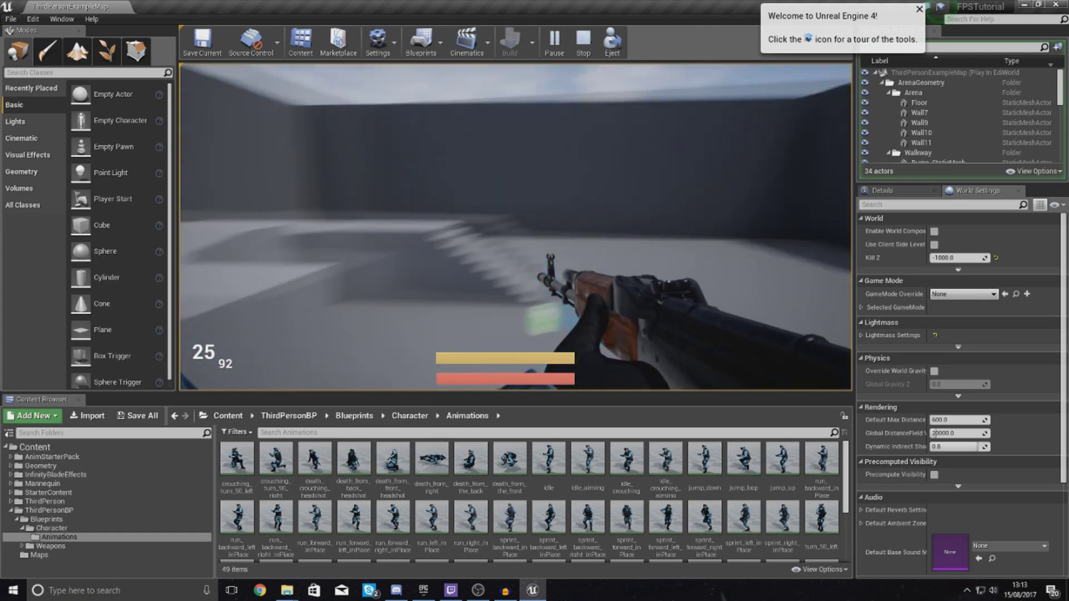
key(Escape)
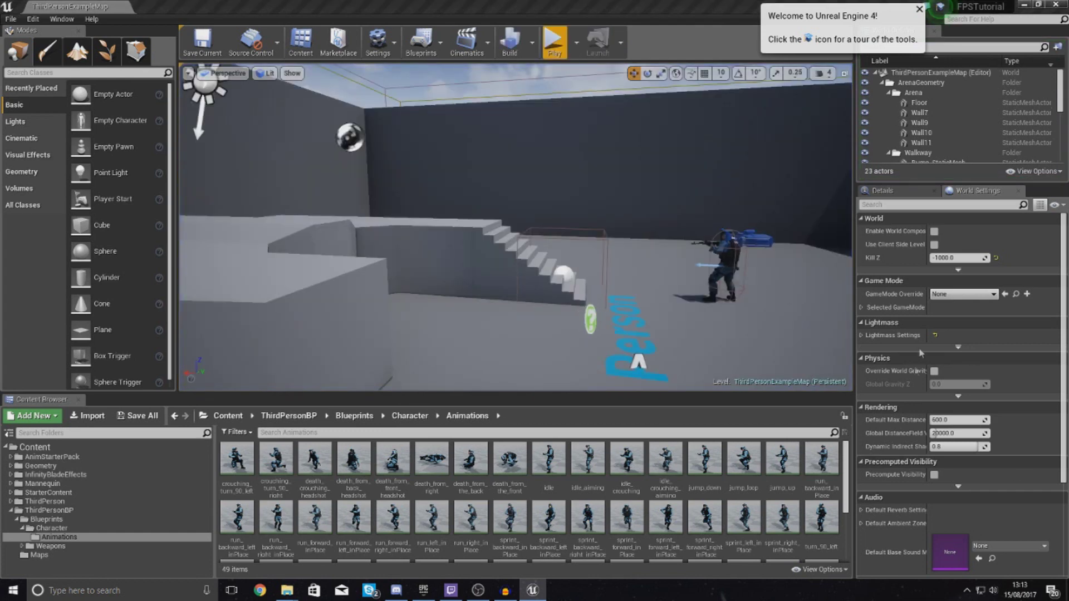
Import the reloading_inPlace FBX file from the Animation folder into the project's Animations folder using Swat_Skeleton
key(alt+Tab)
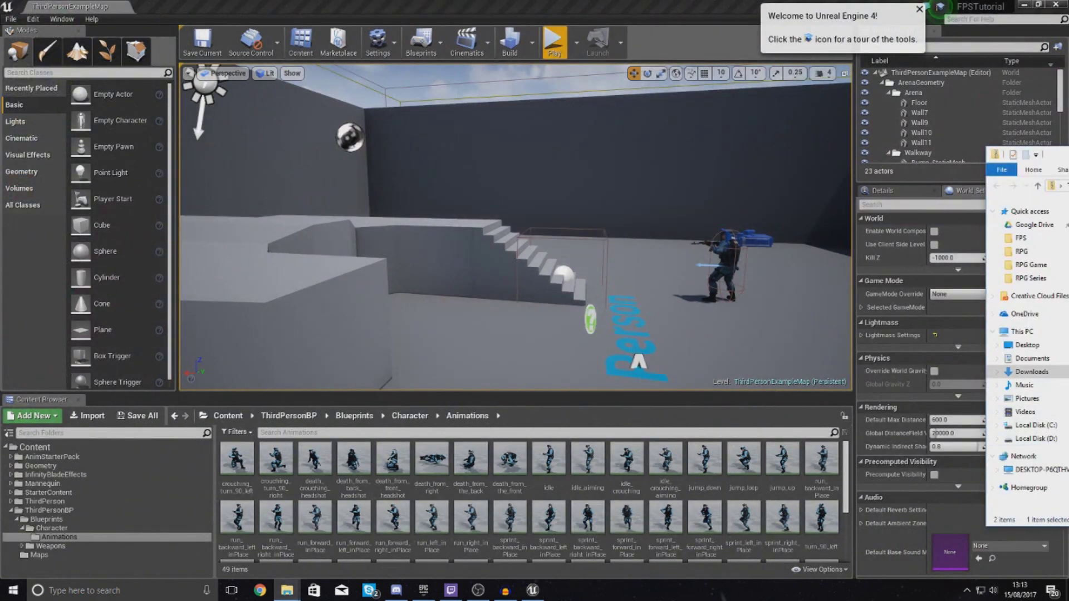
key(alt+Tab)
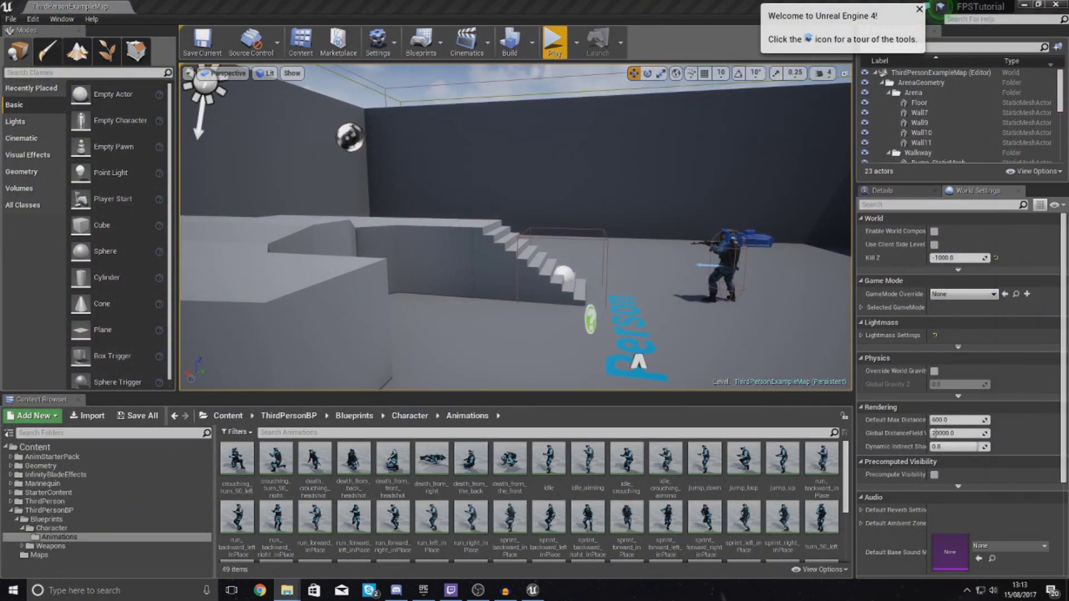
key(alt+Tab)
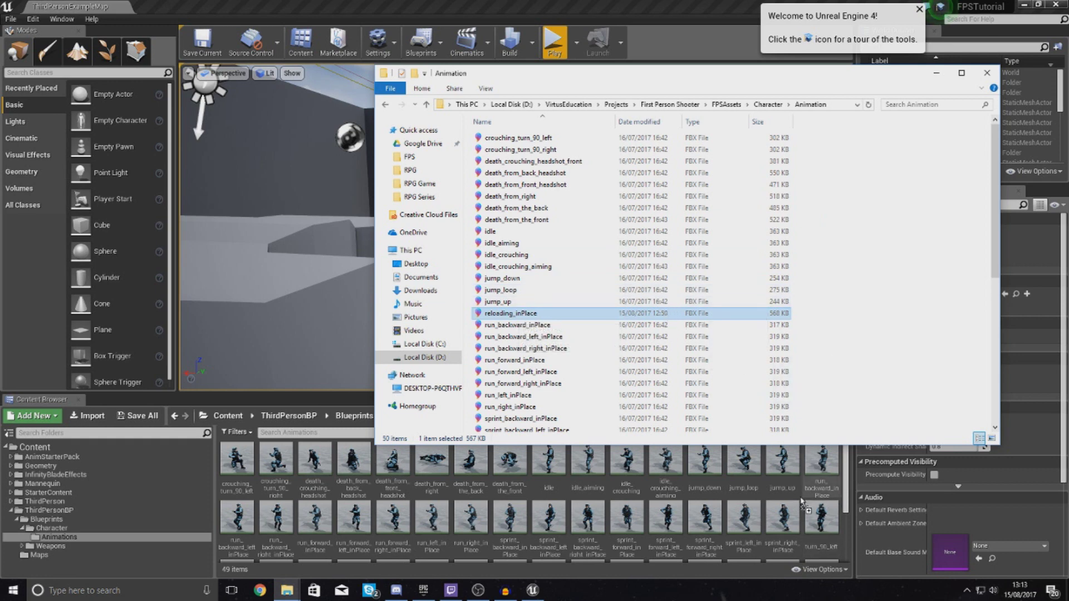
drag(801, 501, 800, 502)
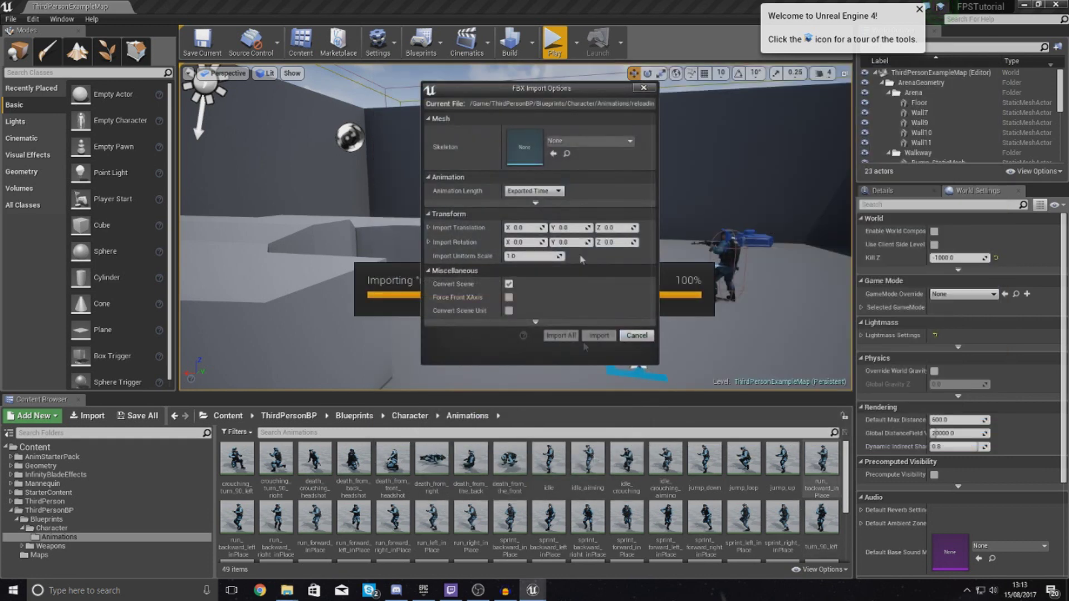
click(589, 140)
click(596, 248)
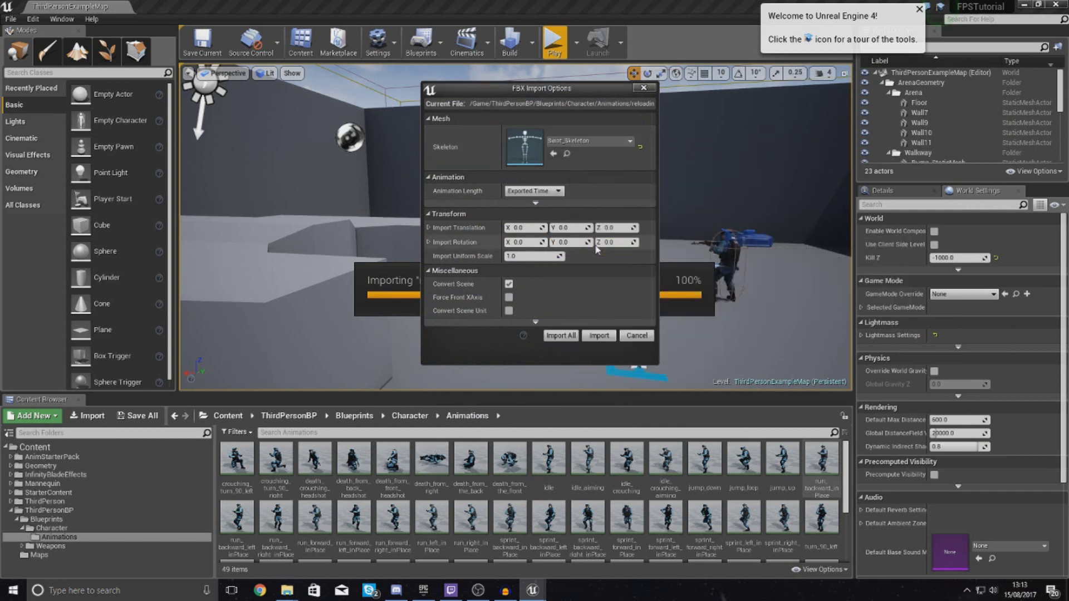
click(598, 337)
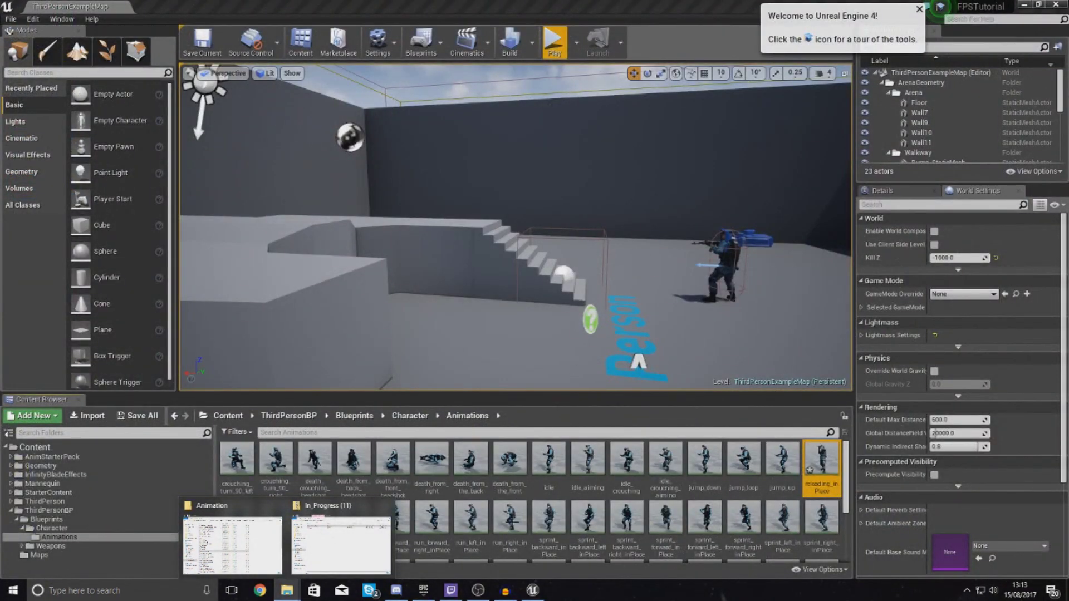
Open the reloading_inPlace animation, examine its playback on the soldier up close, and close its editor
click(509, 518)
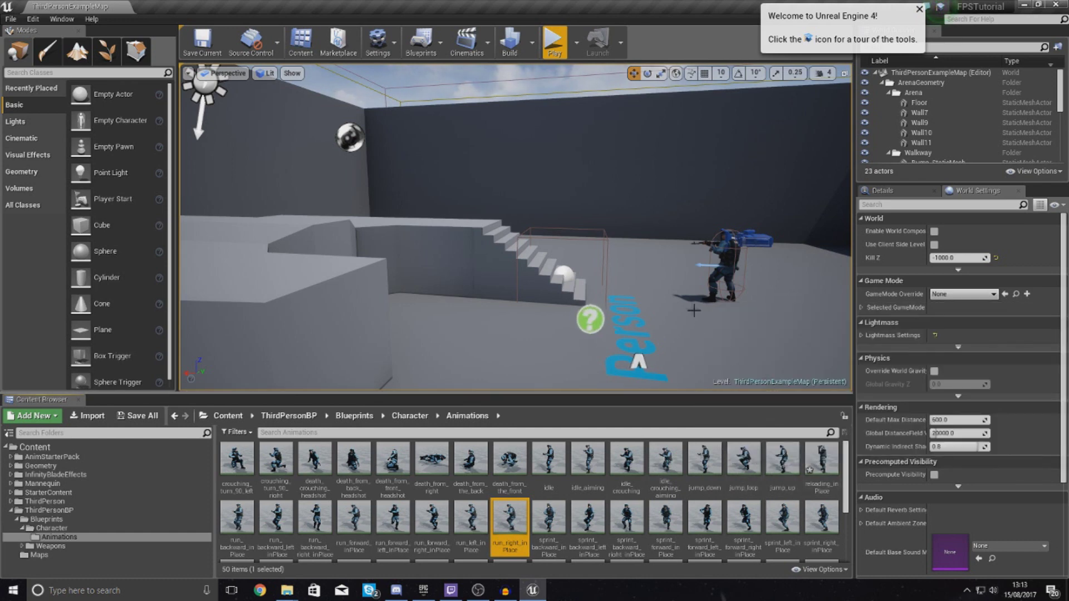
right_drag(744, 371, 574, 371)
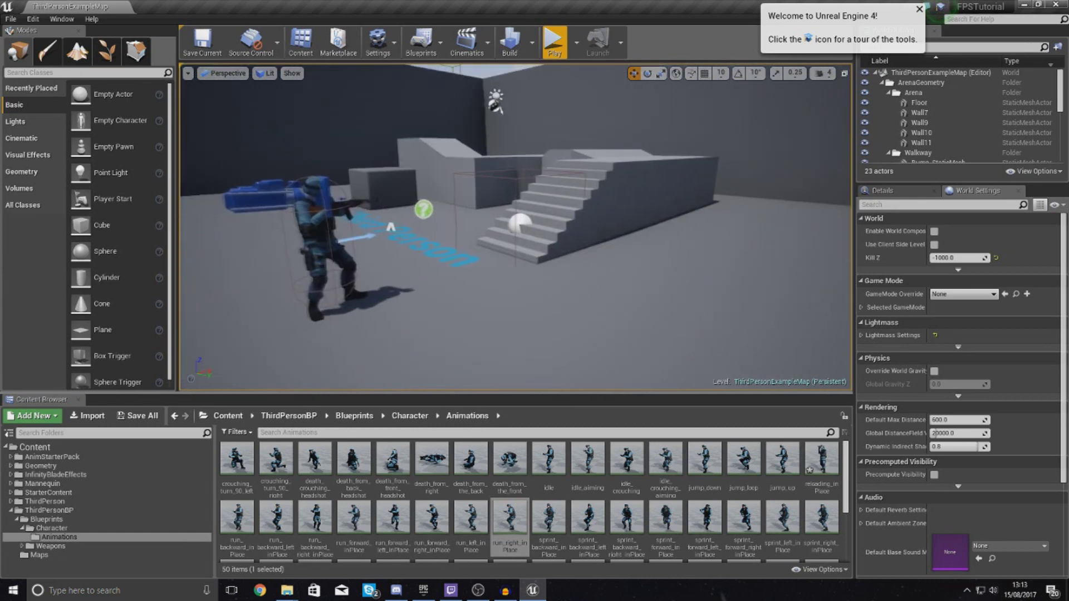
double_click(817, 460)
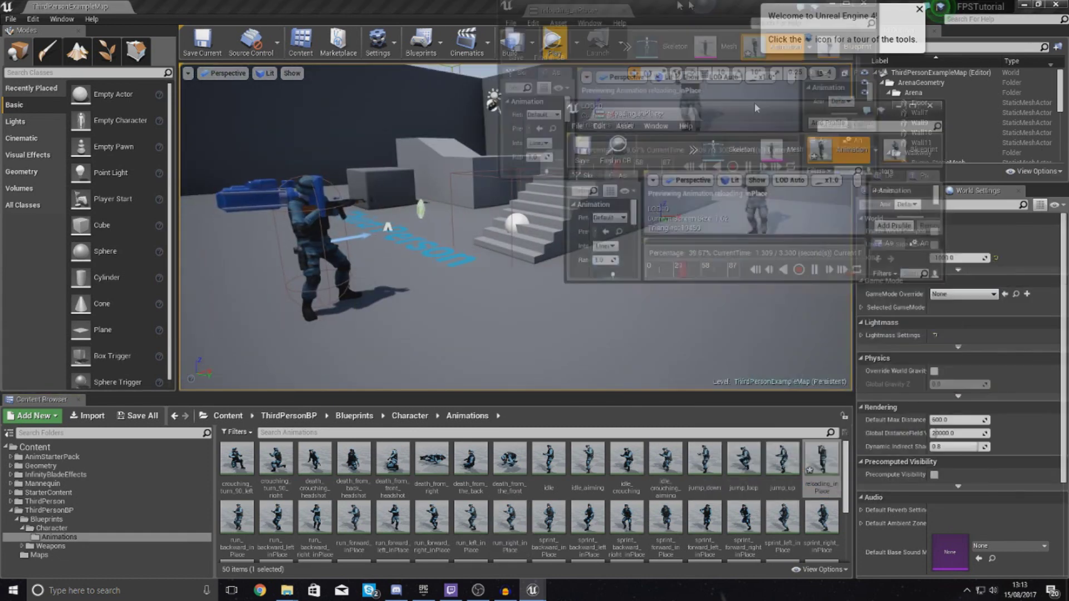
drag(756, 108, 681, 4)
right_drag(580, 167, 413, 150)
right_drag(542, 186, 566, 185)
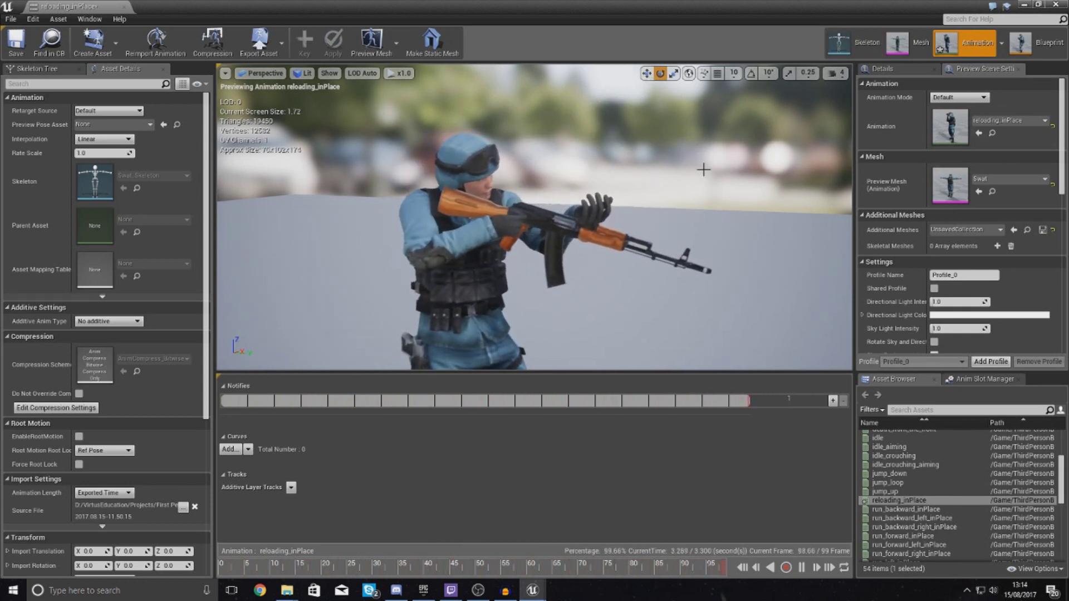
click(1056, 5)
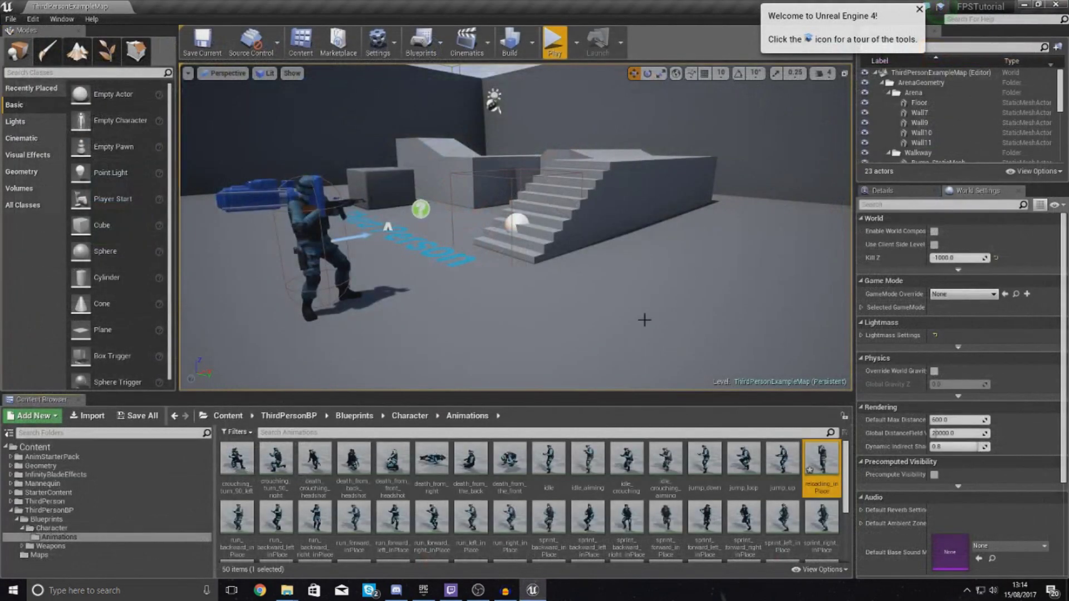
Open SWAT_AnimBP from the Character folder and go into the Walk_Run state machine of its Anim Graph
click(78, 529)
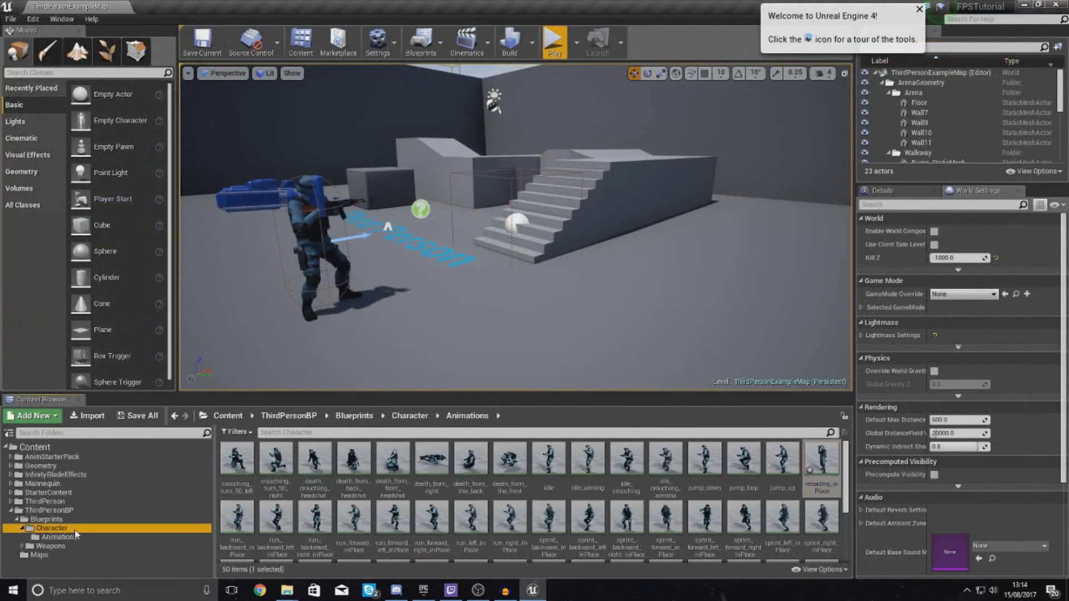
click(71, 520)
click(53, 528)
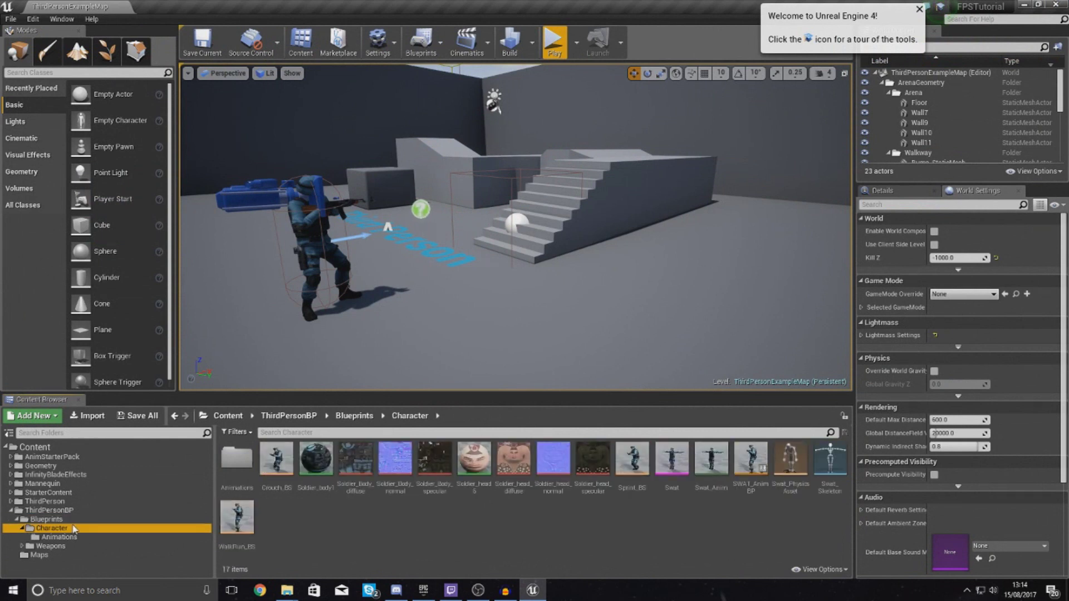
click(751, 465)
double_click(750, 465)
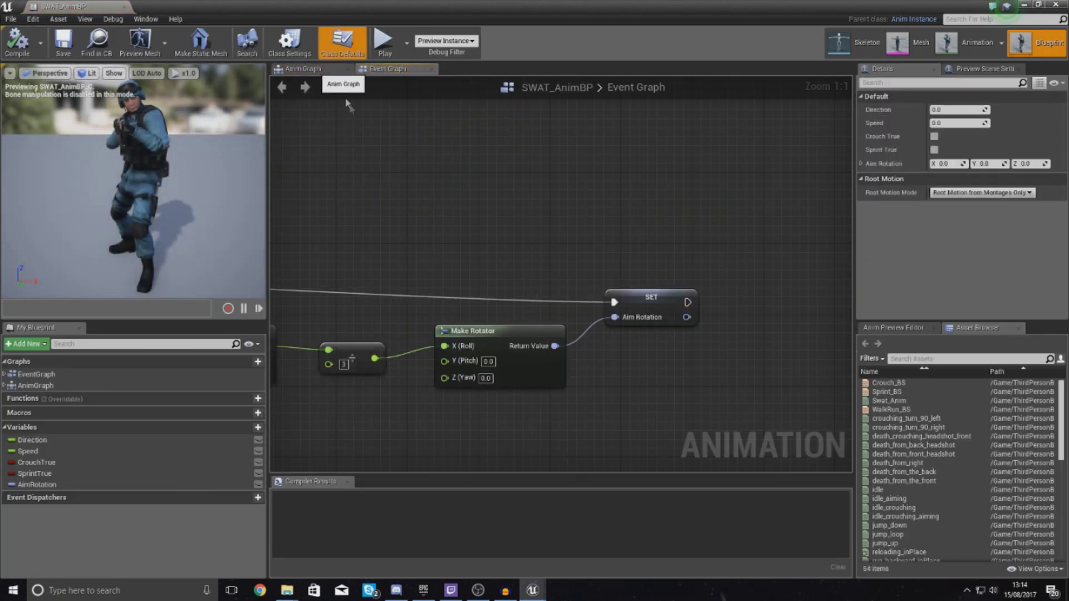
click(304, 69)
right_drag(279, 290, 515, 273)
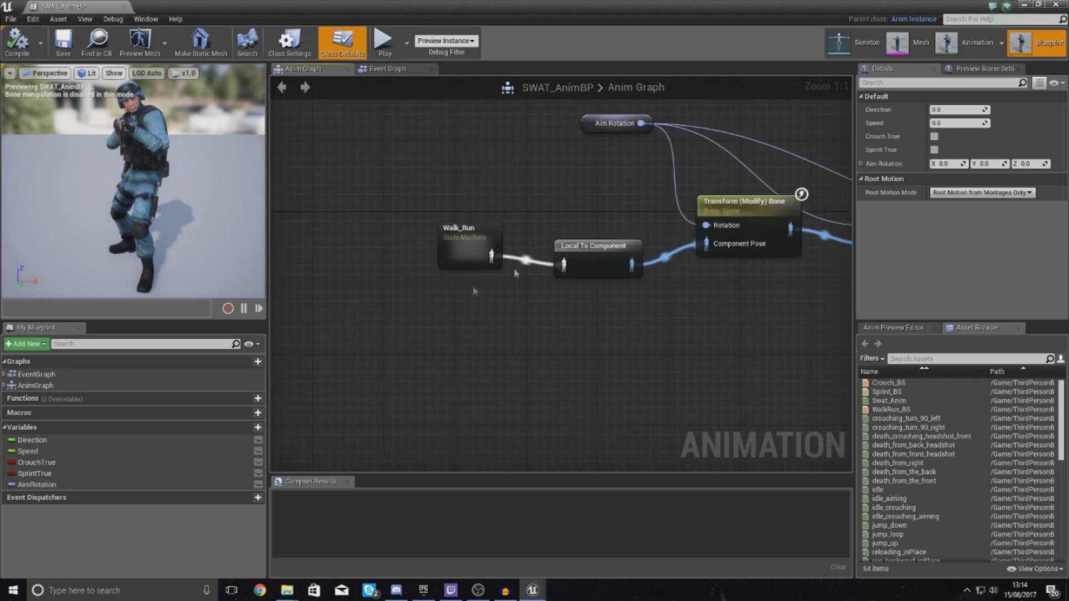
double_click(483, 253)
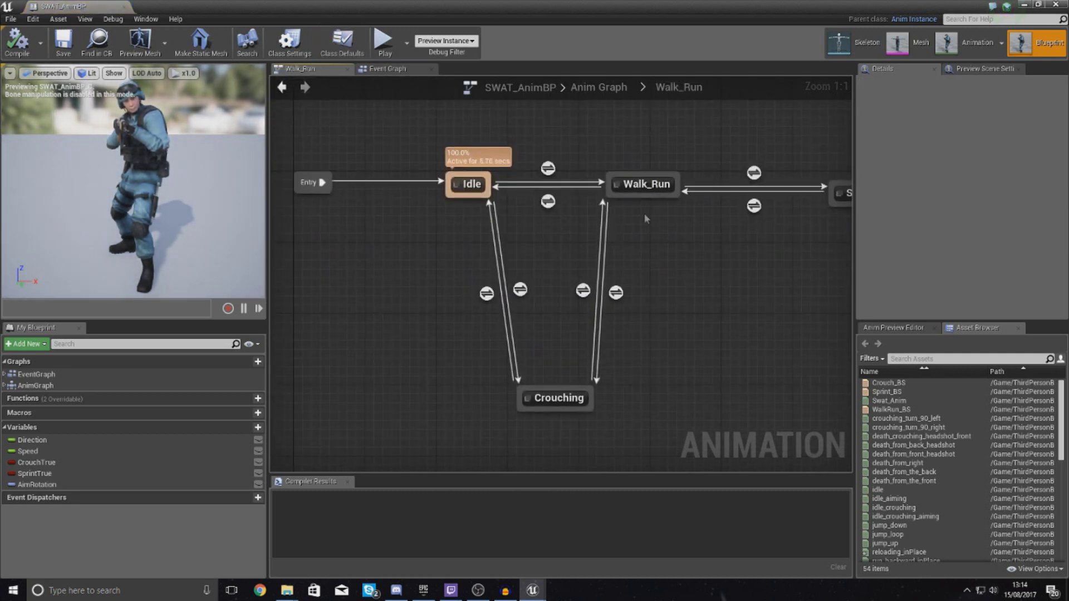
Add a state named Reloading above Idle, with a transition from Idle leading to it
right_drag(646, 219, 654, 351)
drag(493, 311, 526, 195)
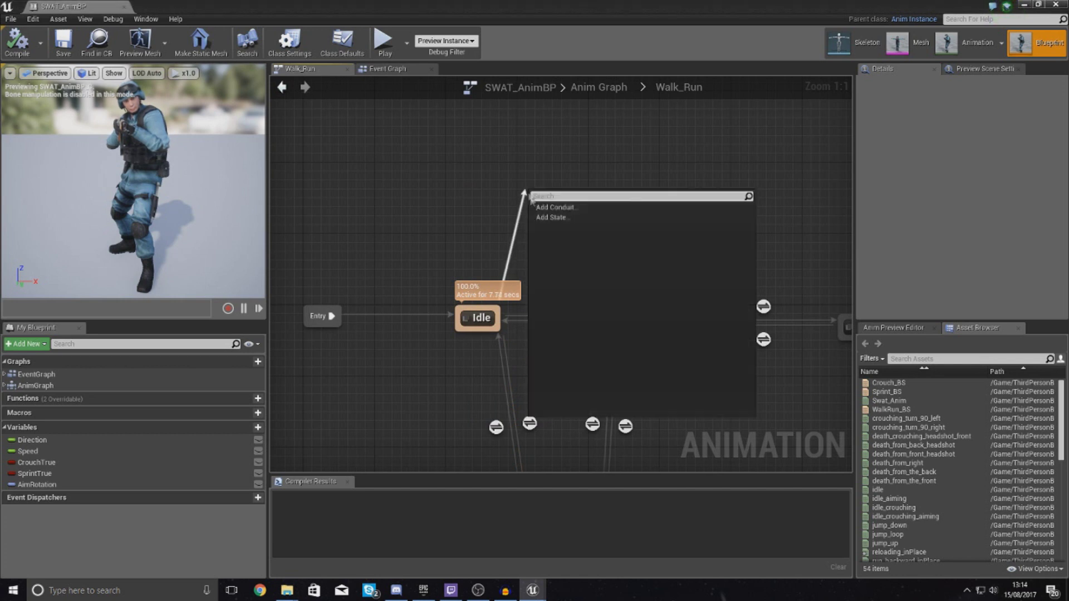
click(549, 218)
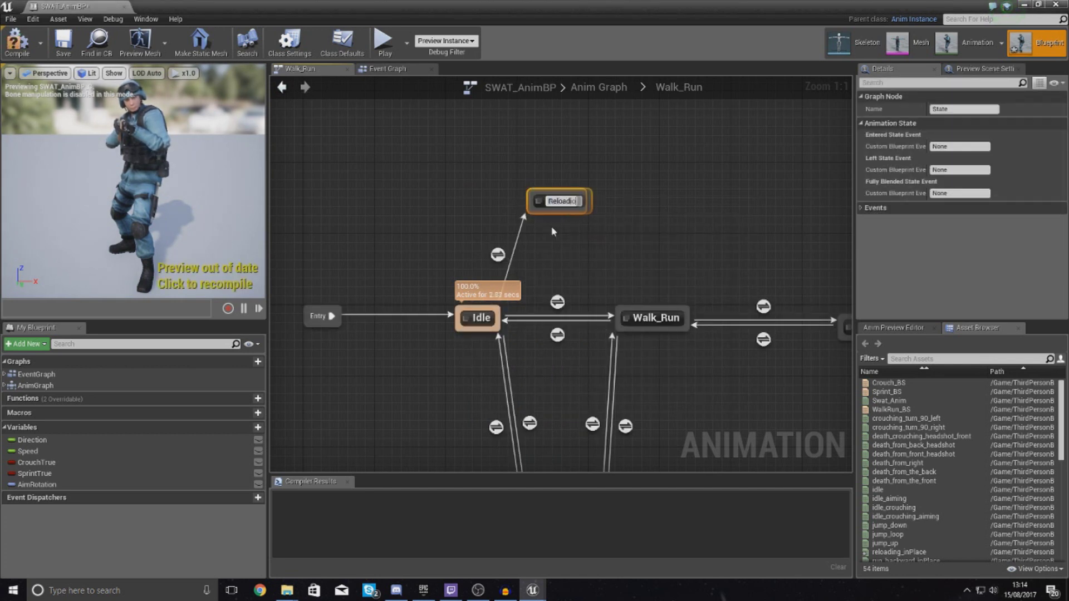
drag(588, 214, 578, 197)
Add a transition from Walk_Run to Reloading, plus return transitions from Reloading to both Idle and Walk_Run
drag(633, 315, 609, 271)
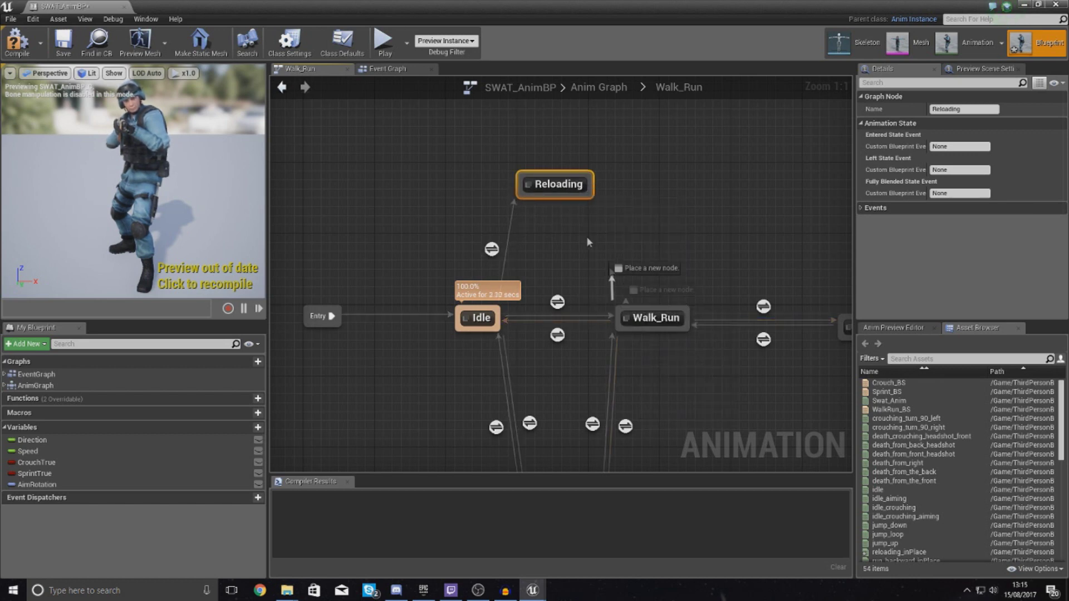
drag(580, 201, 578, 192)
right_drag(677, 203, 613, 191)
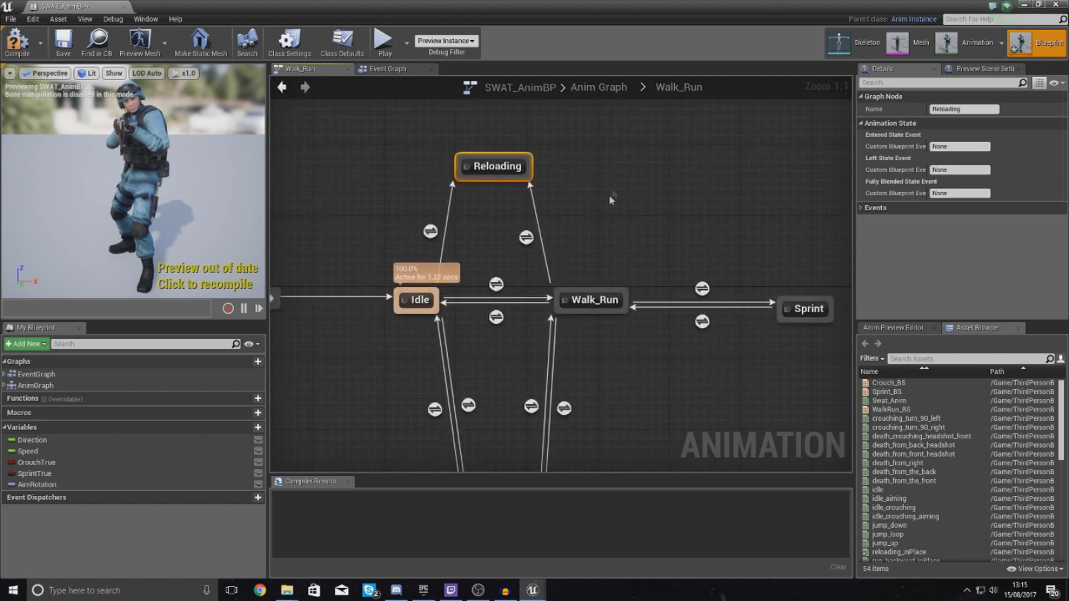
click(613, 194)
drag(476, 178, 477, 185)
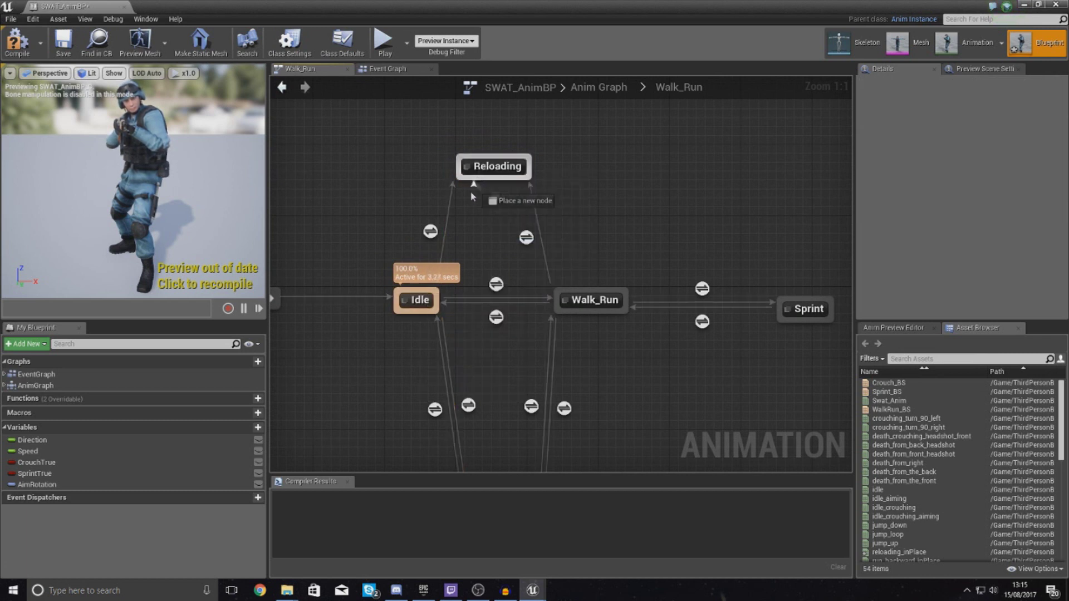
drag(435, 292, 435, 293)
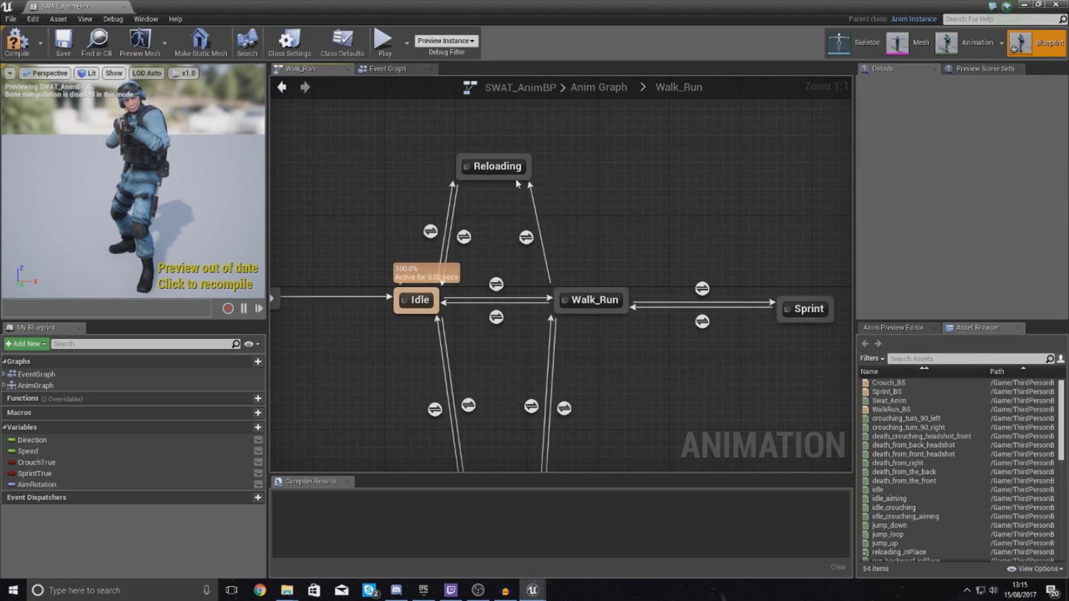
drag(518, 185, 547, 235)
drag(569, 294, 569, 295)
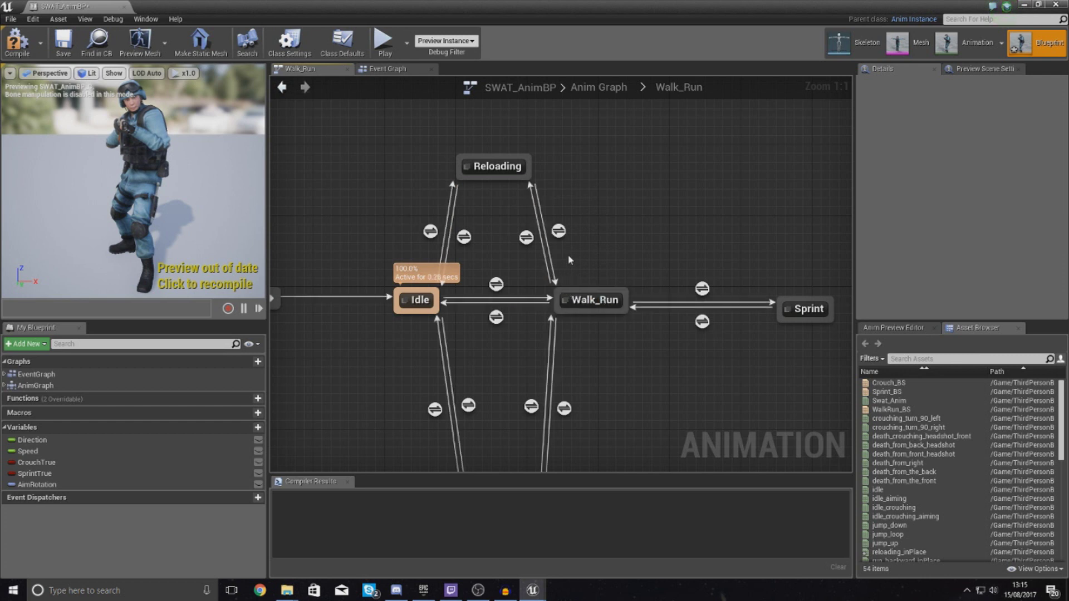
Open the graph of the Reloading state in the Walk_Run state machine
right_drag(615, 270, 600, 147)
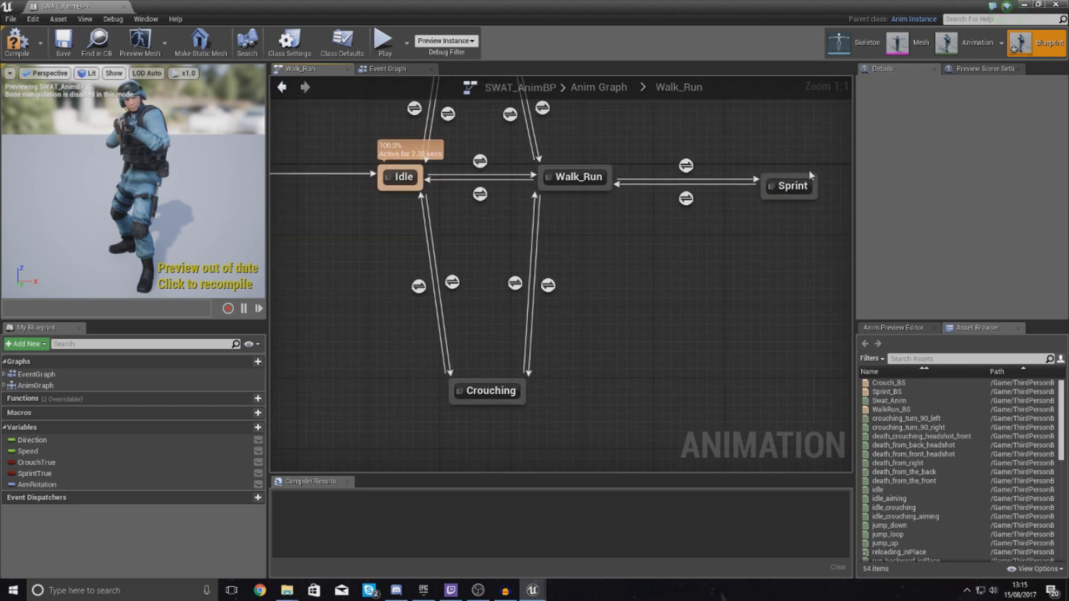
right_drag(810, 168, 802, 208)
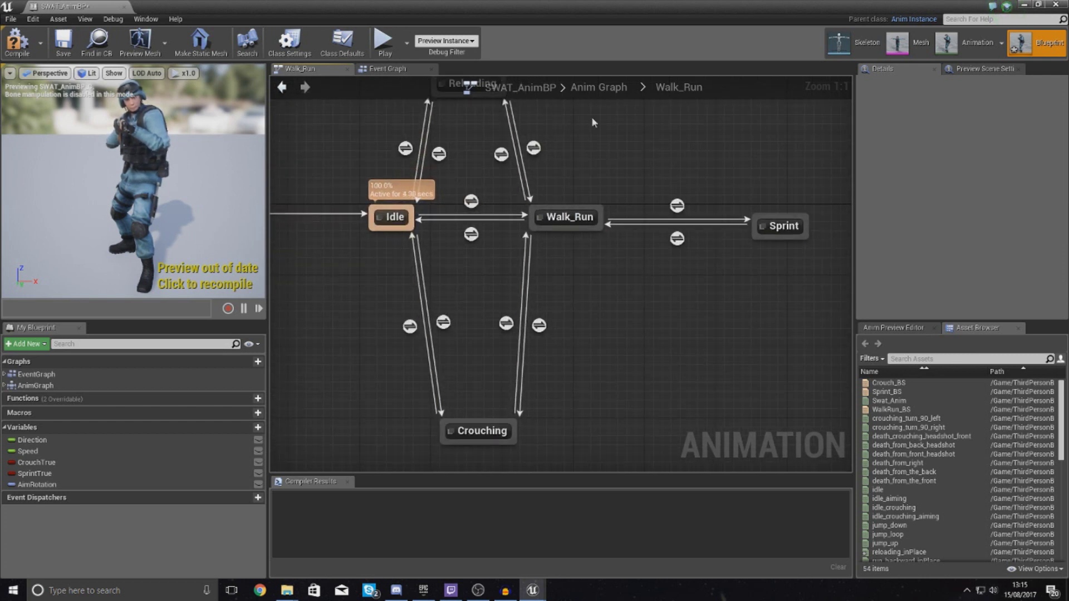
right_drag(593, 118, 611, 230)
right_drag(529, 370, 556, 328)
right_drag(507, 182, 517, 324)
double_click(517, 292)
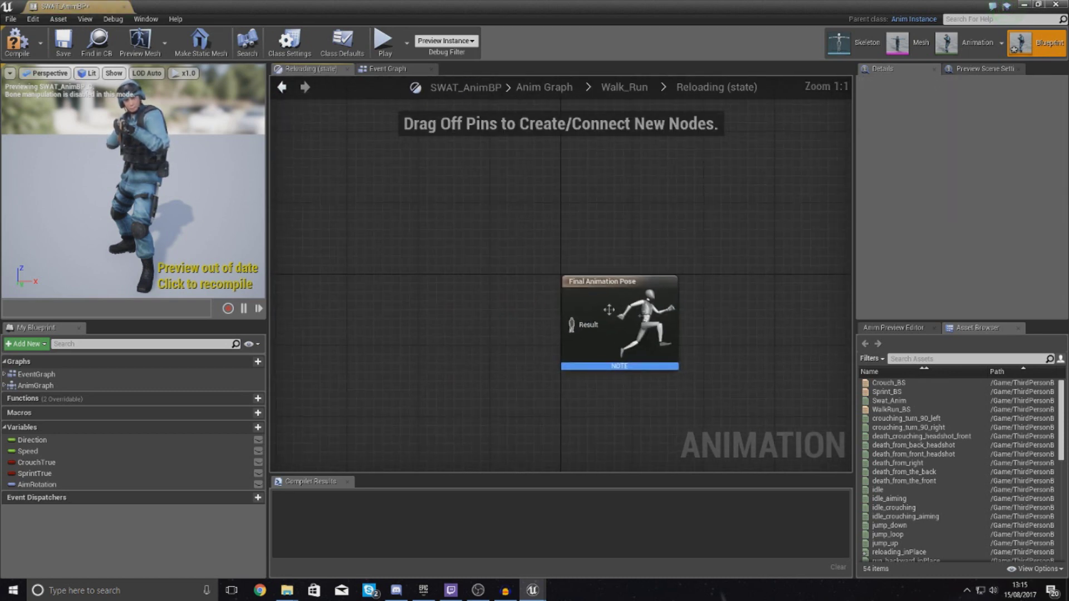
Place the reloading_inPlace animation in the Reloading state's graph and connect it to the Final Animation Pose result
scroll(924, 478, down, 6)
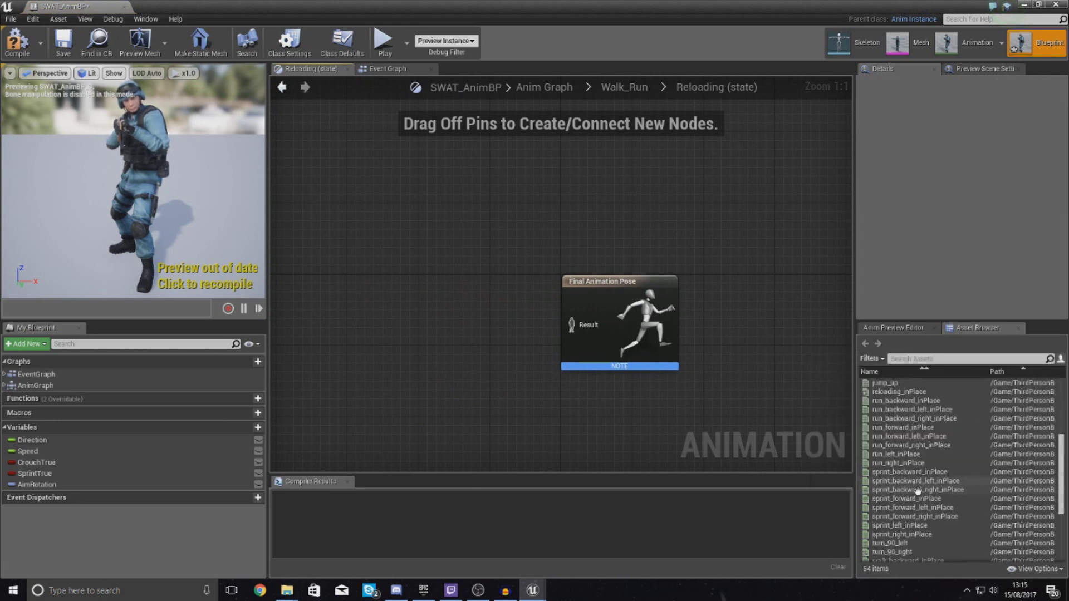
scroll(918, 490, down, 2)
scroll(892, 437, down, 3)
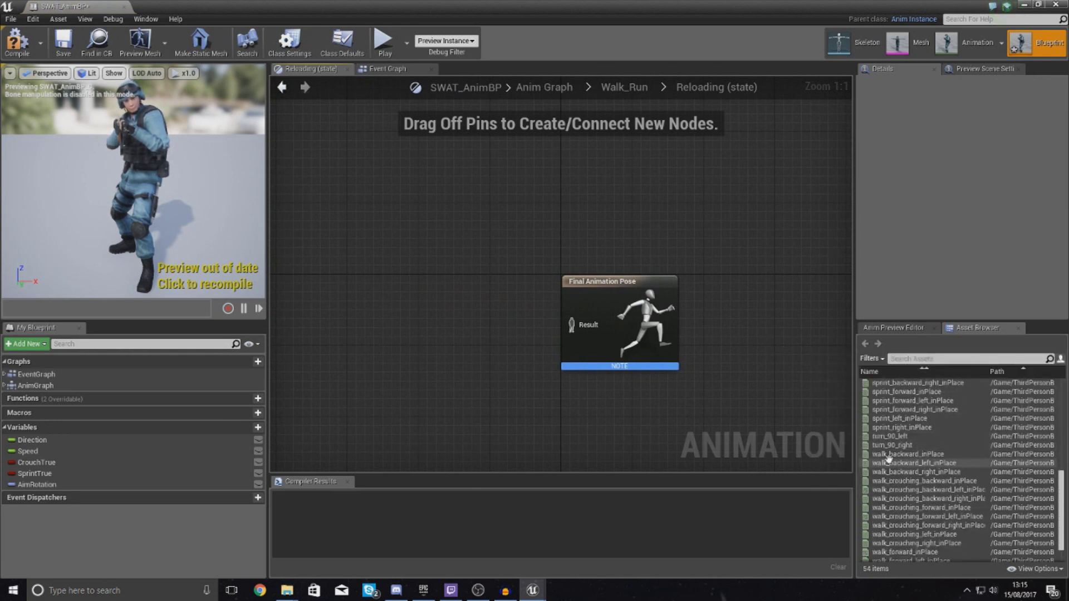
scroll(929, 390, up, 5)
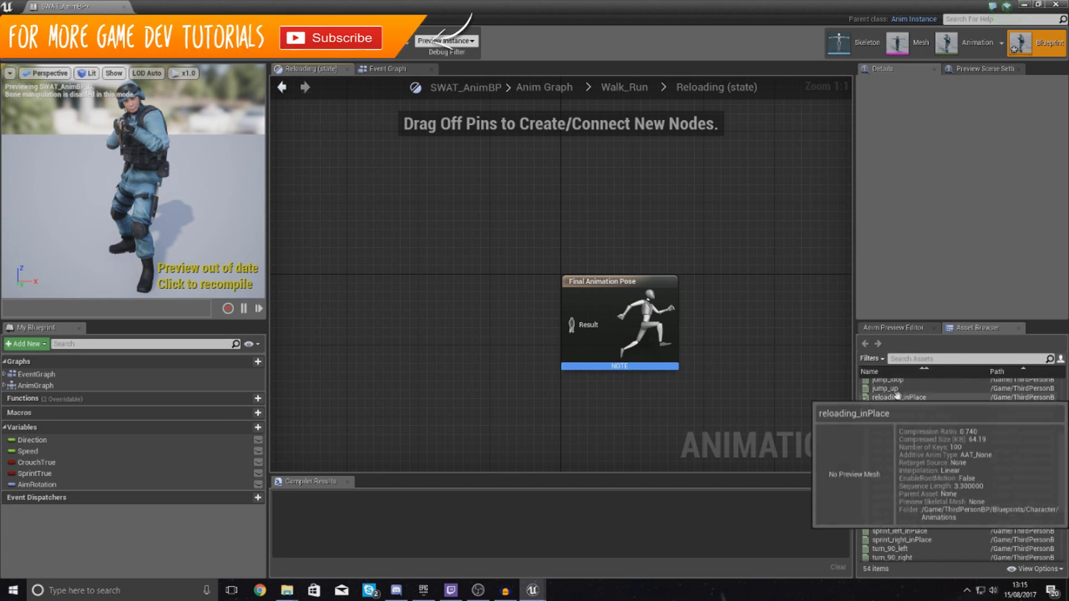
click(935, 398)
drag(929, 396, 375, 319)
drag(459, 346, 528, 339)
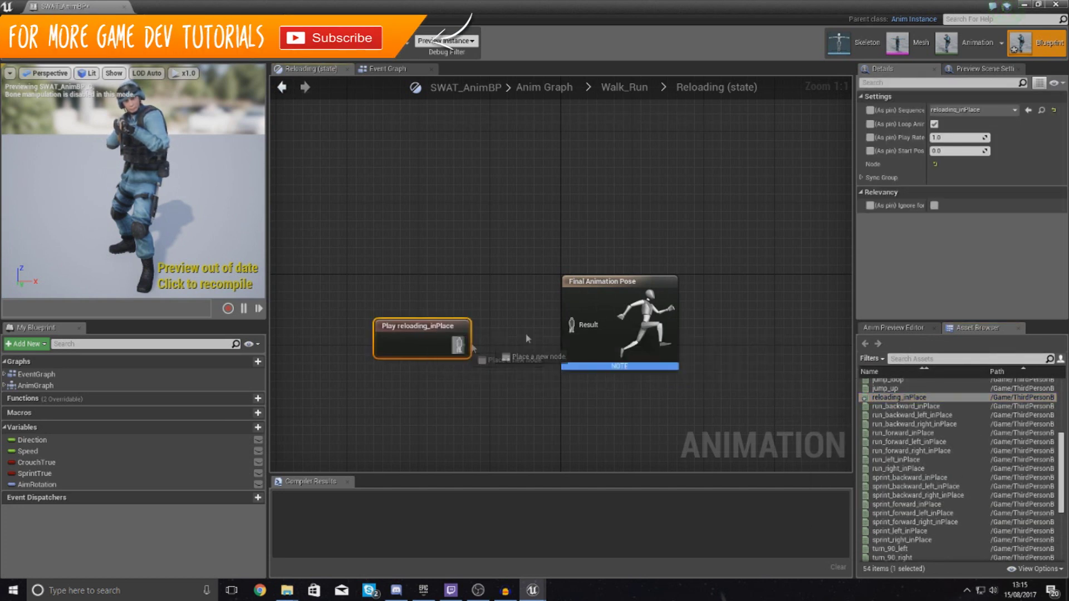
click(492, 268)
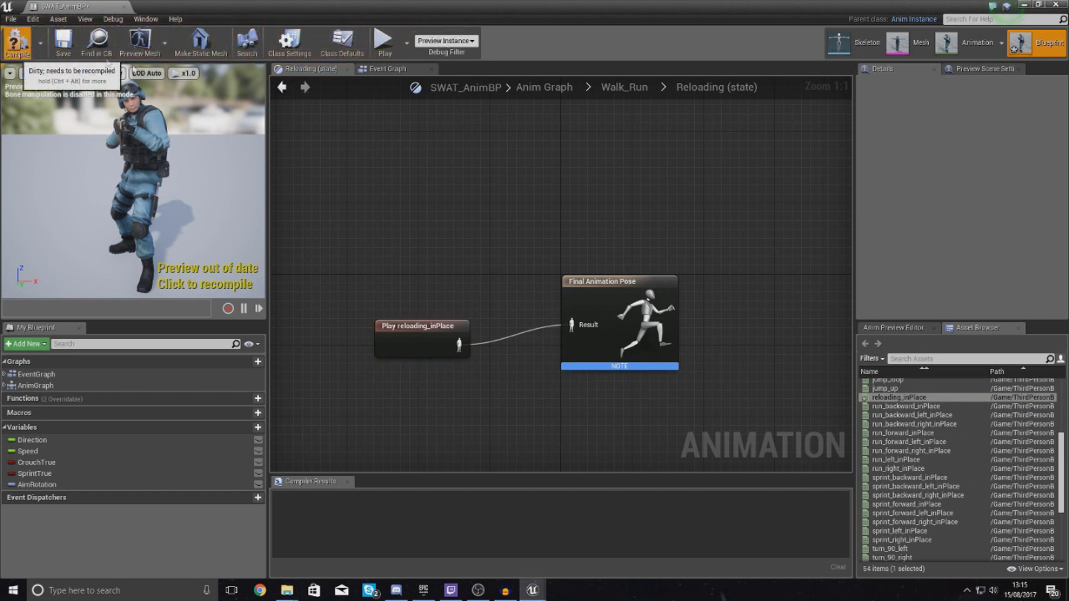